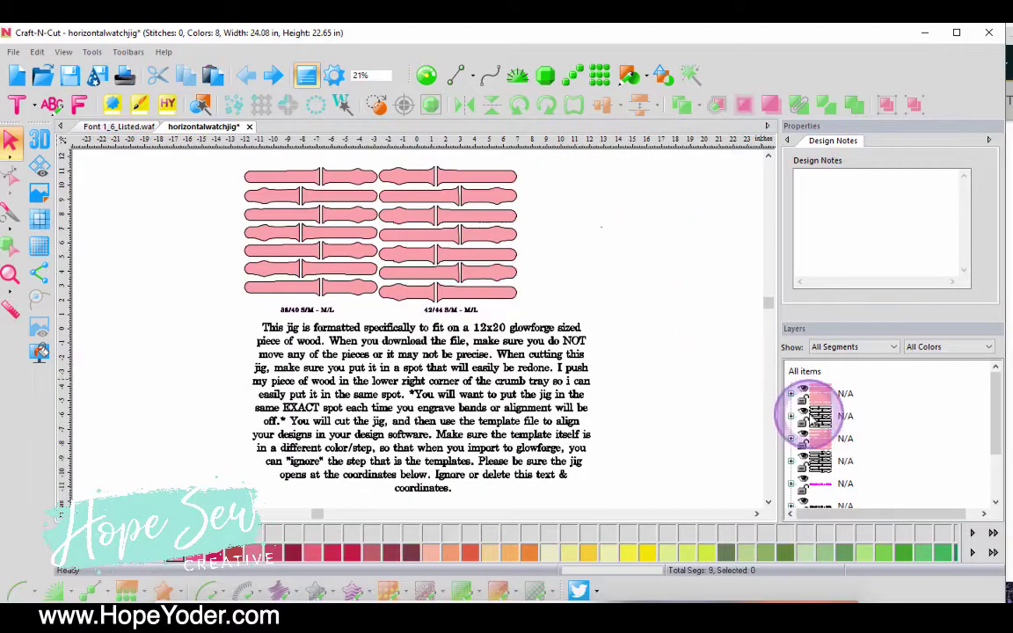
- Drag the 42/44 pink band set right, leaving its outline beside the layout (32.28 in wide)
click(825, 416)
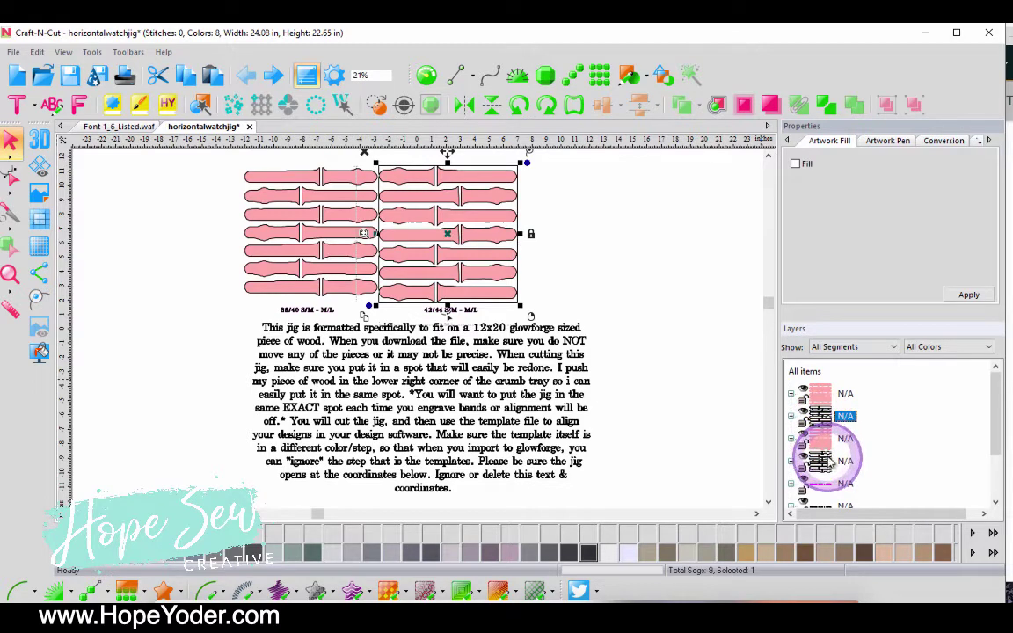
drag(486, 237, 679, 234)
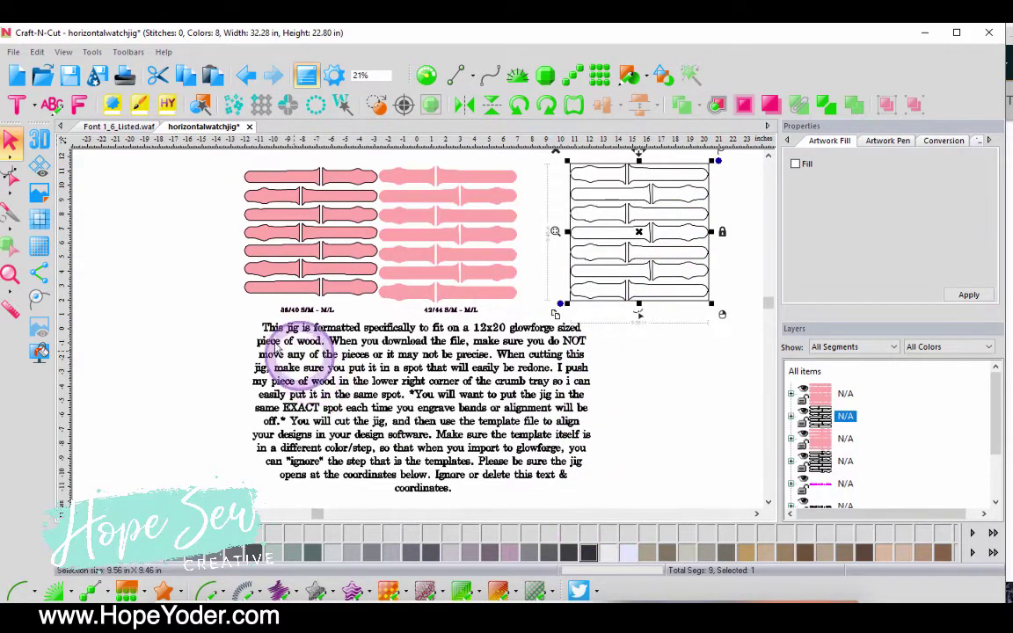
click(235, 324)
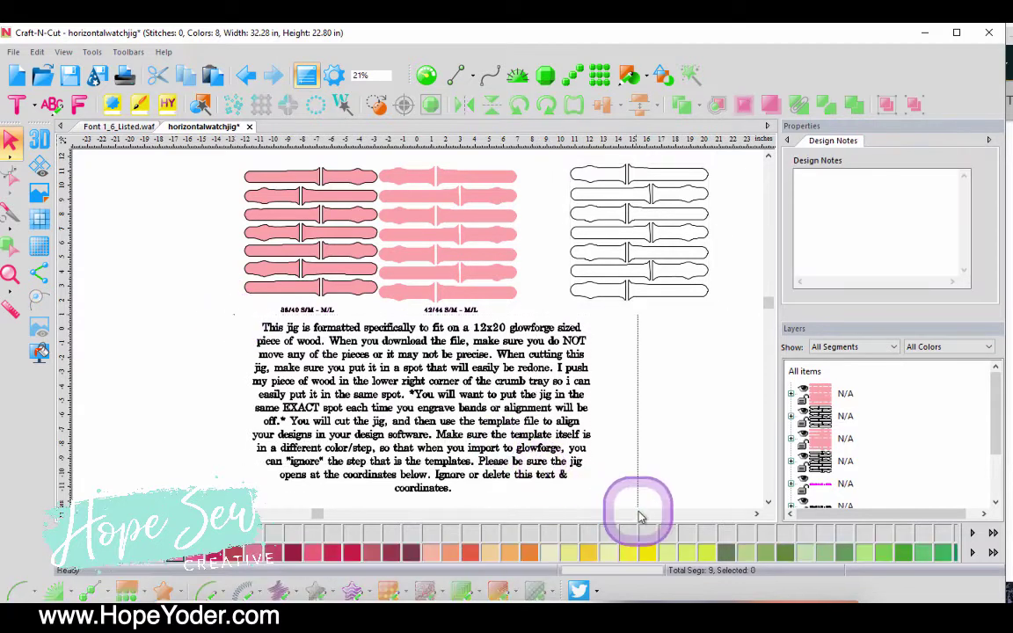
- Delete the instruction text, move the 42/44 label under its outline, and delete the right pink bands
click(564, 460)
right_click(489, 407)
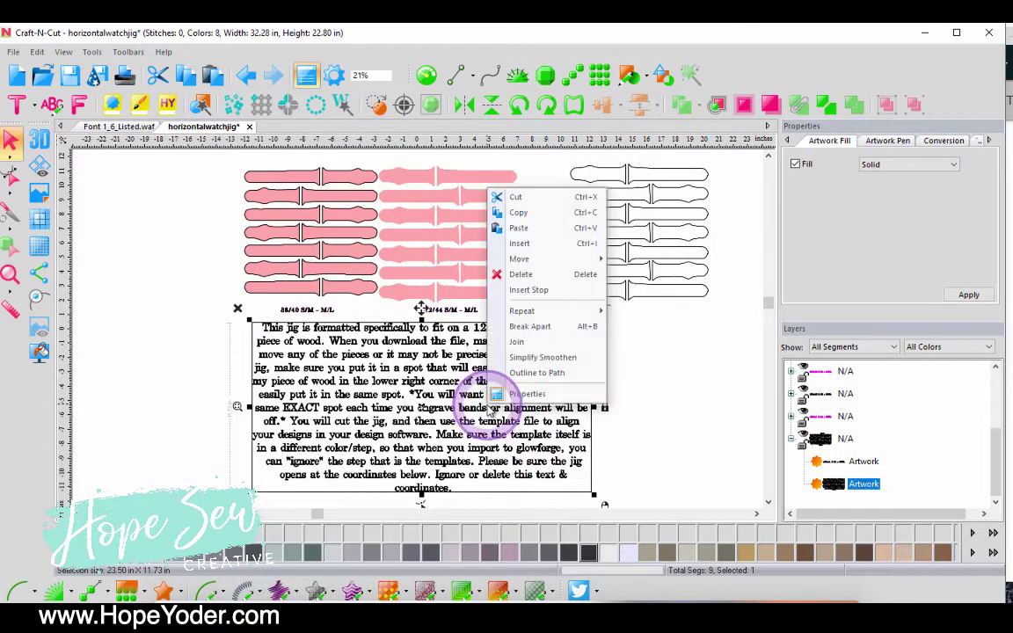
click(522, 275)
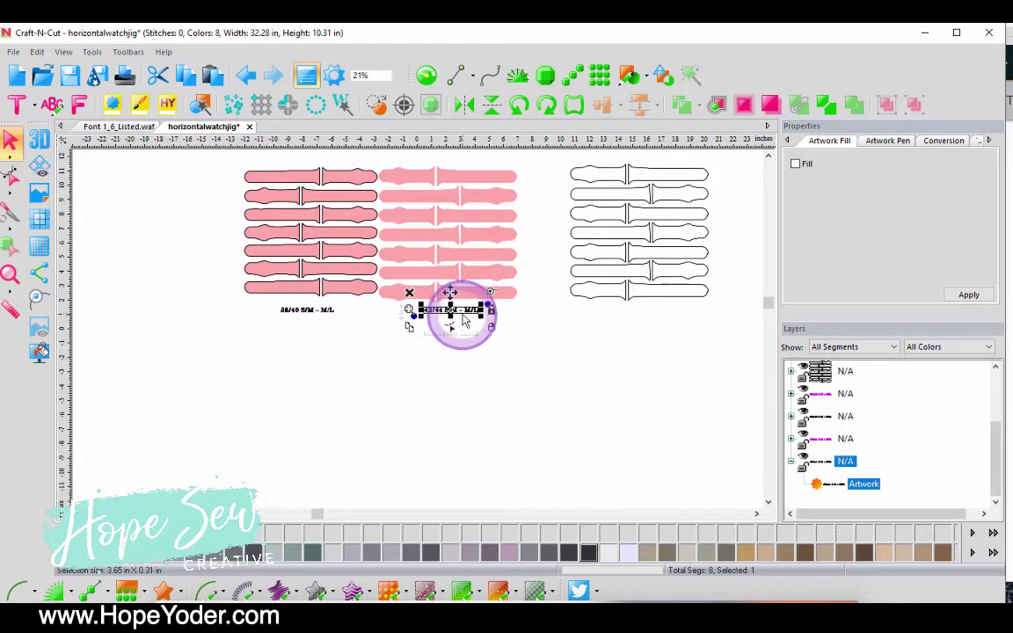
drag(465, 321, 666, 334)
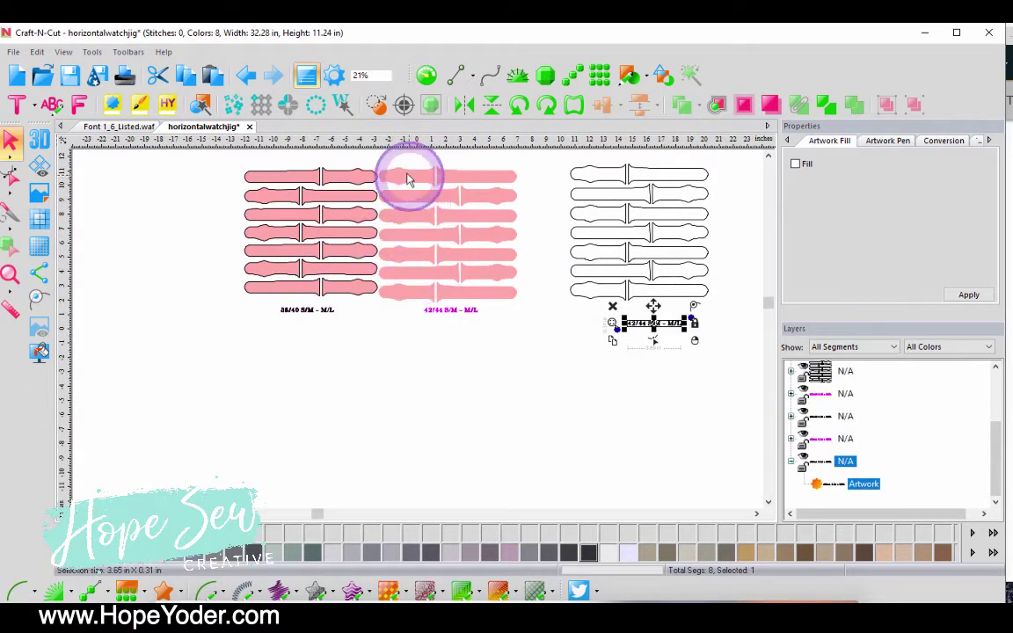
drag(543, 407, 367, 151)
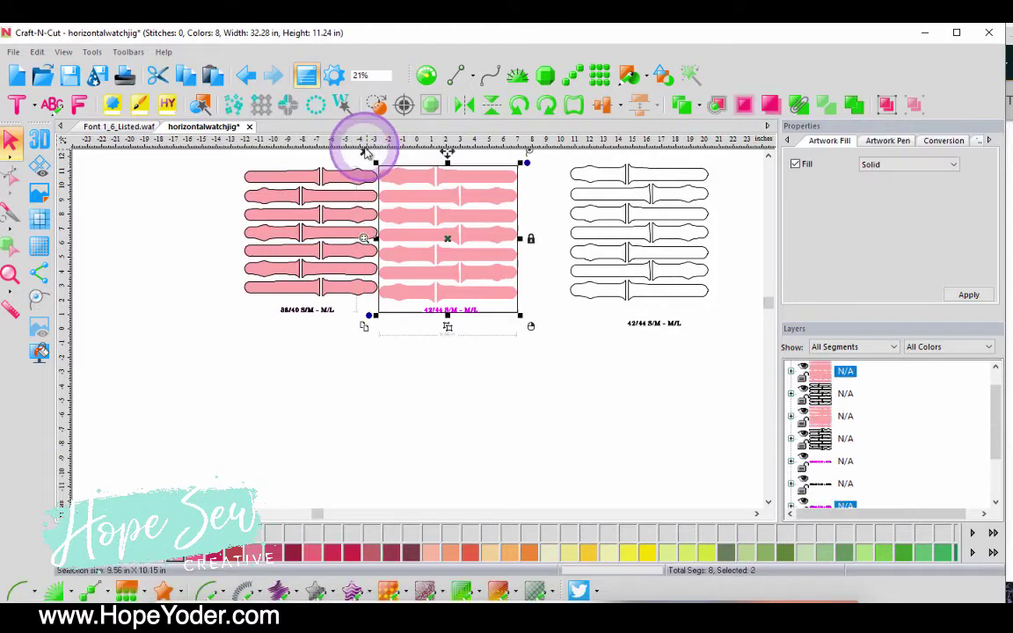
key(Delete)
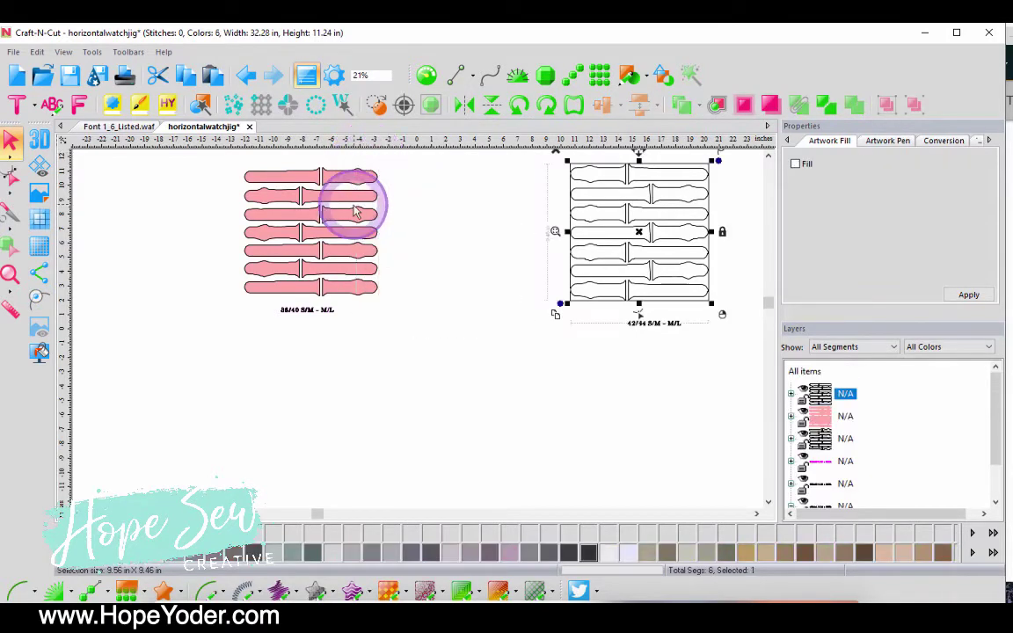
- Place a 38/40 outline copy with its label in the middle, then delete the left pink bands
drag(356, 211, 543, 198)
click(368, 319)
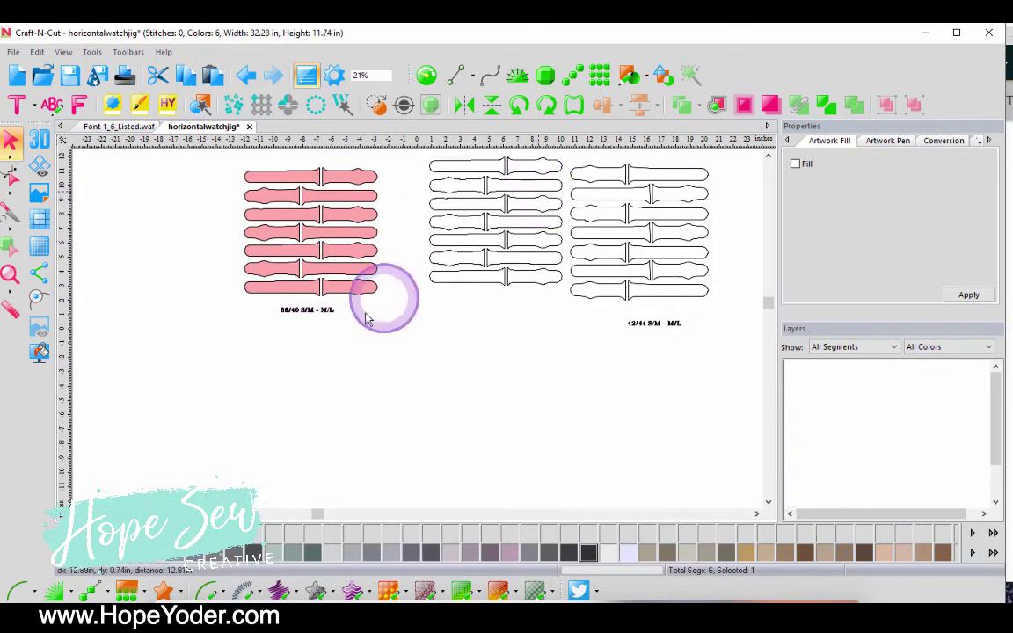
ctrl+drag(321, 312, 511, 324)
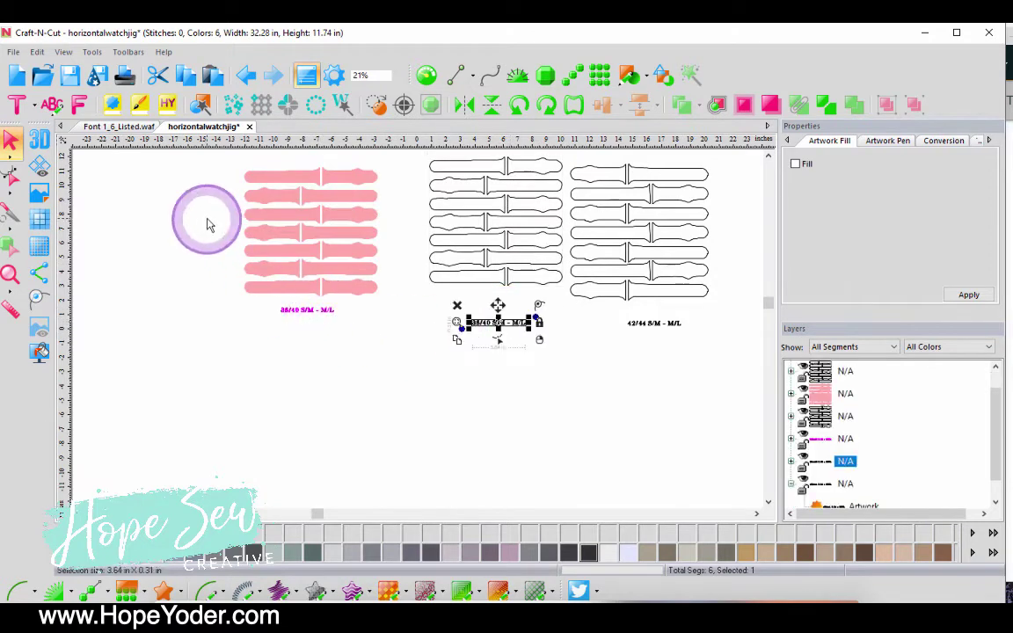
drag(214, 167, 384, 327)
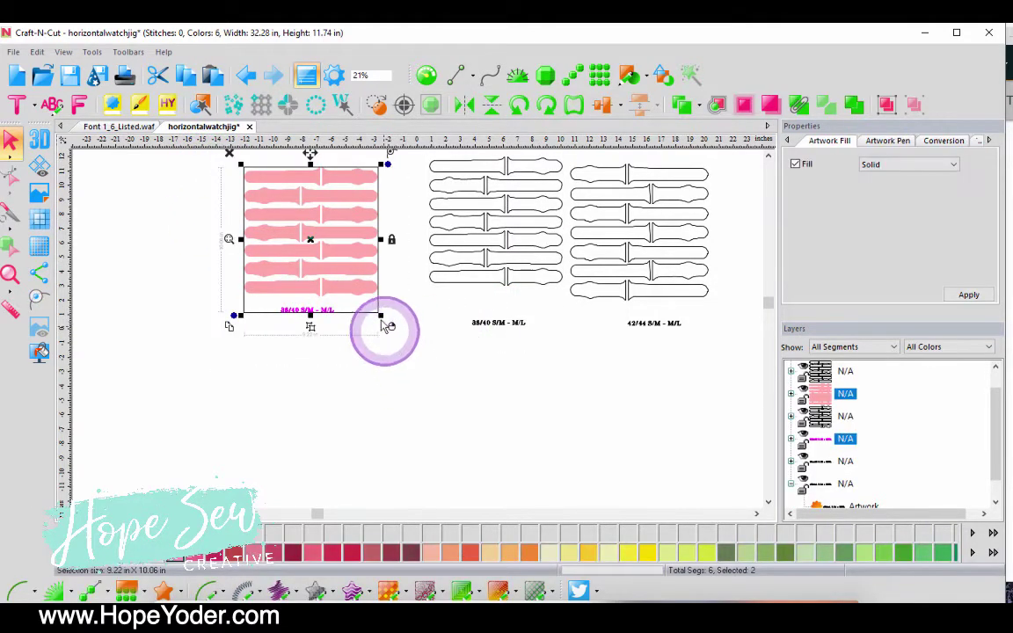
right_click(318, 236)
key(Escape)
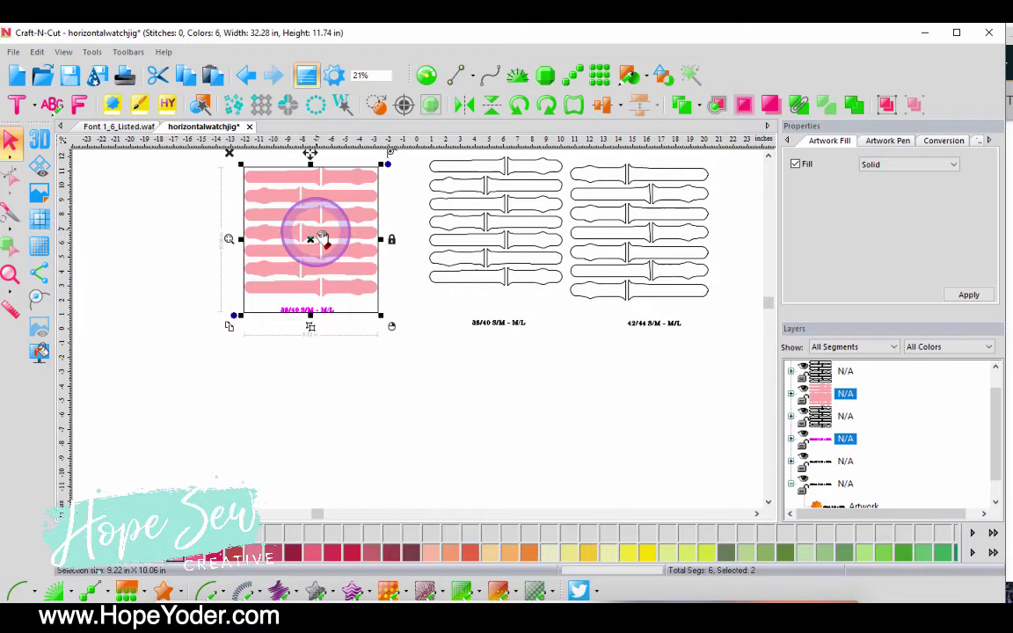
right_click(324, 239)
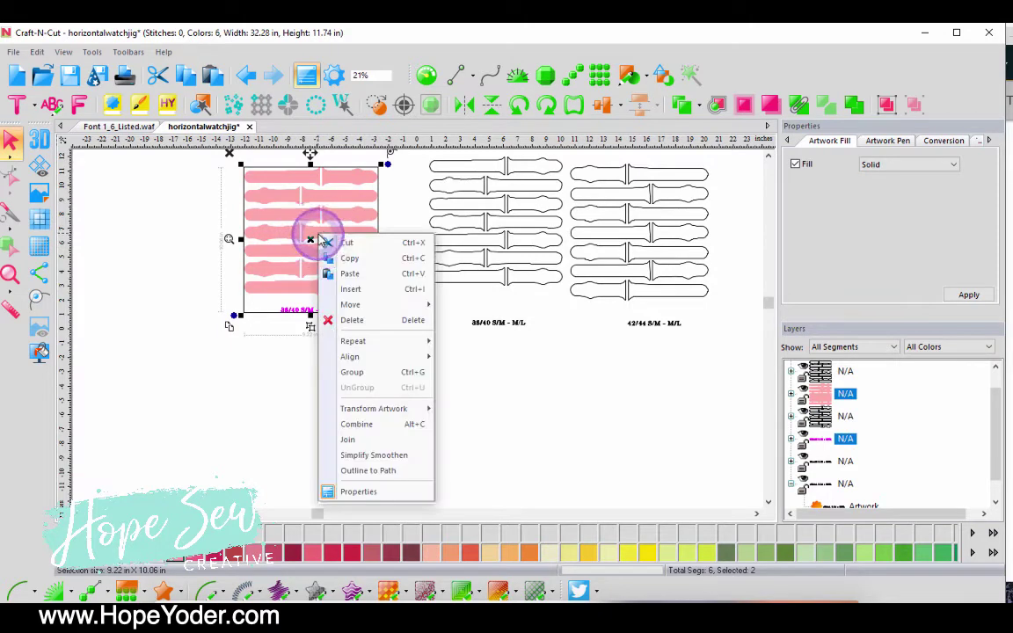
click(356, 320)
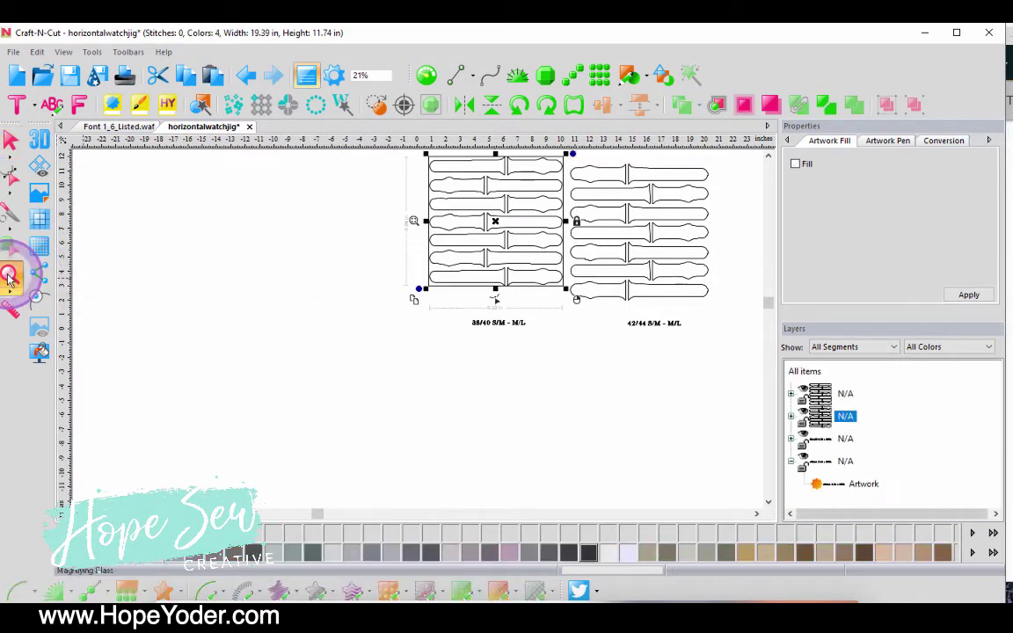
- Zoom in on the jigs and Break Apart the 38/40 outline into separate strap pieces
click(10, 273)
click(340, 281)
drag(343, 284, 707, 231)
click(344, 257)
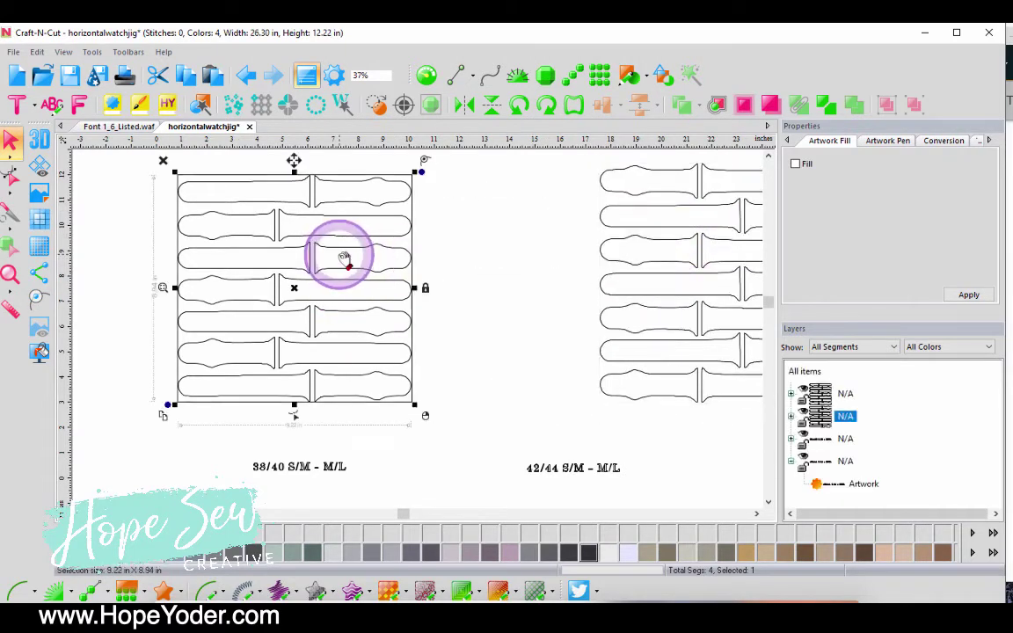
right_click(342, 256)
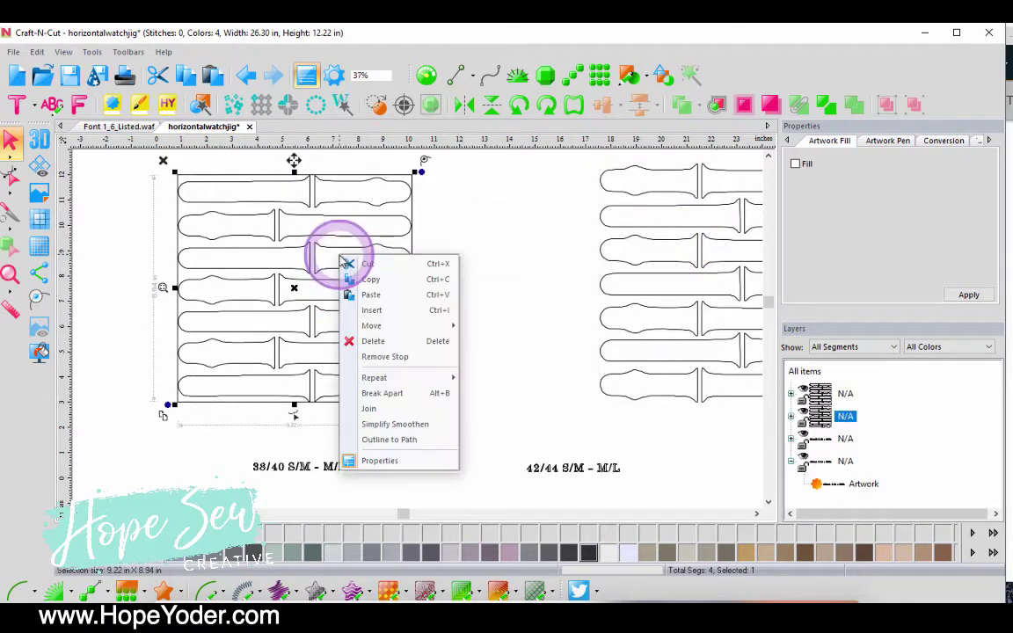
click(378, 395)
- Marquee-select both halves of the top strap and group them
click(456, 322)
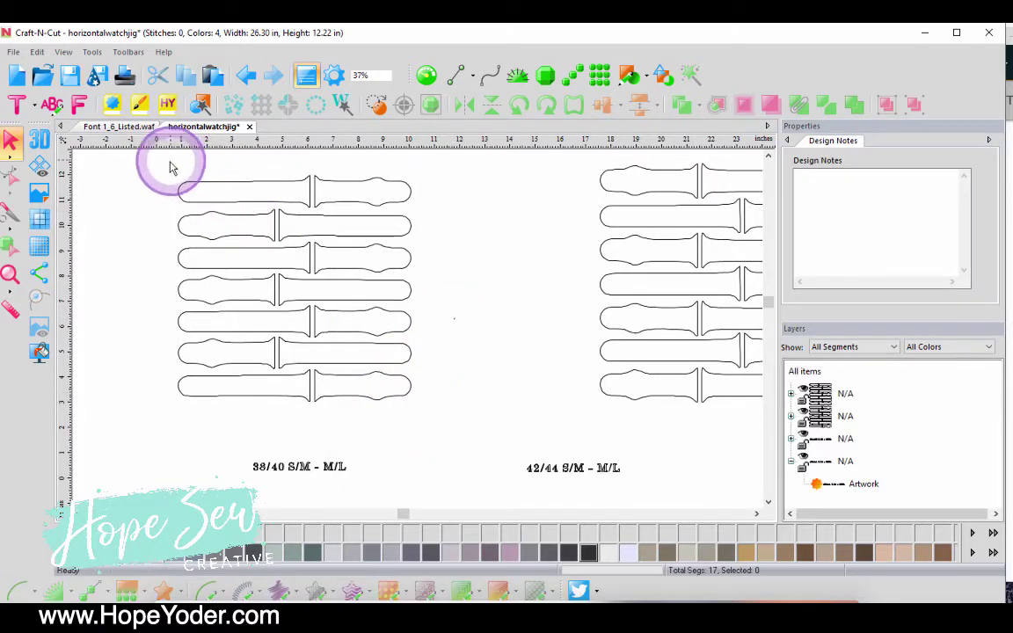
drag(167, 163, 451, 219)
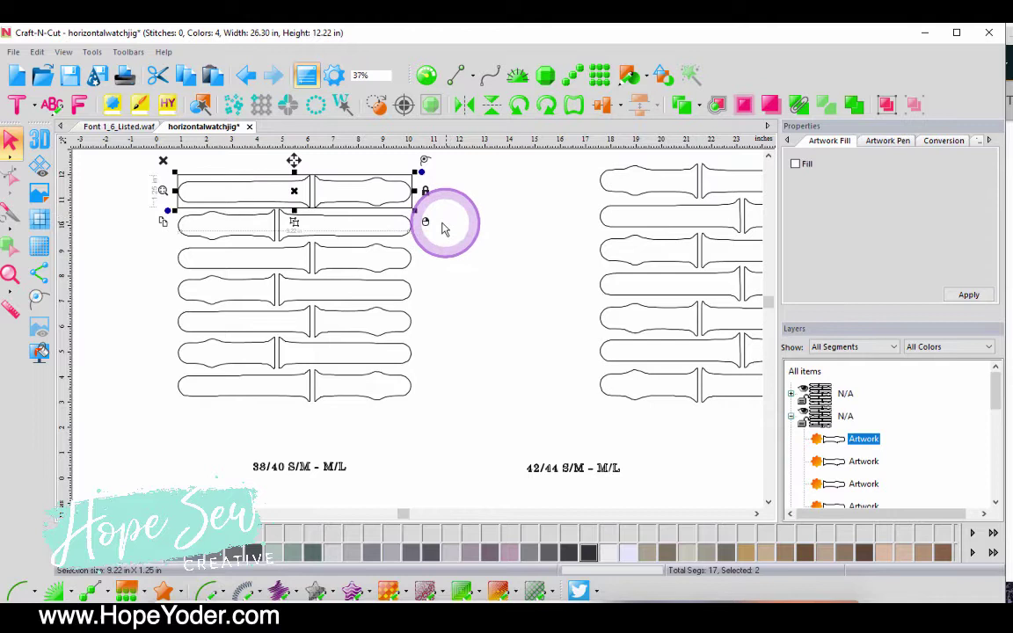
right_click(427, 225)
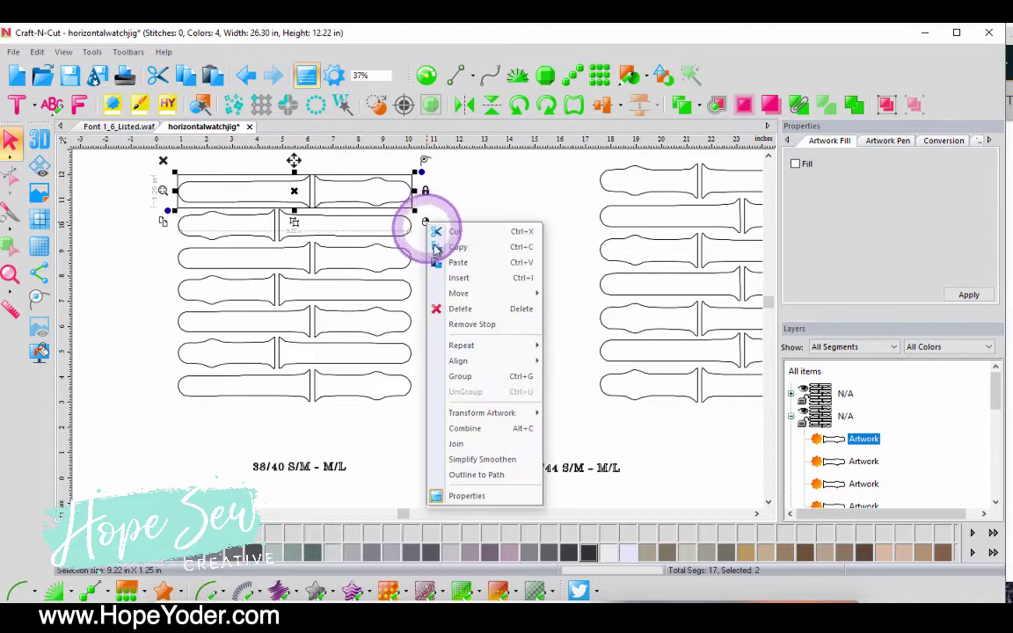
click(466, 376)
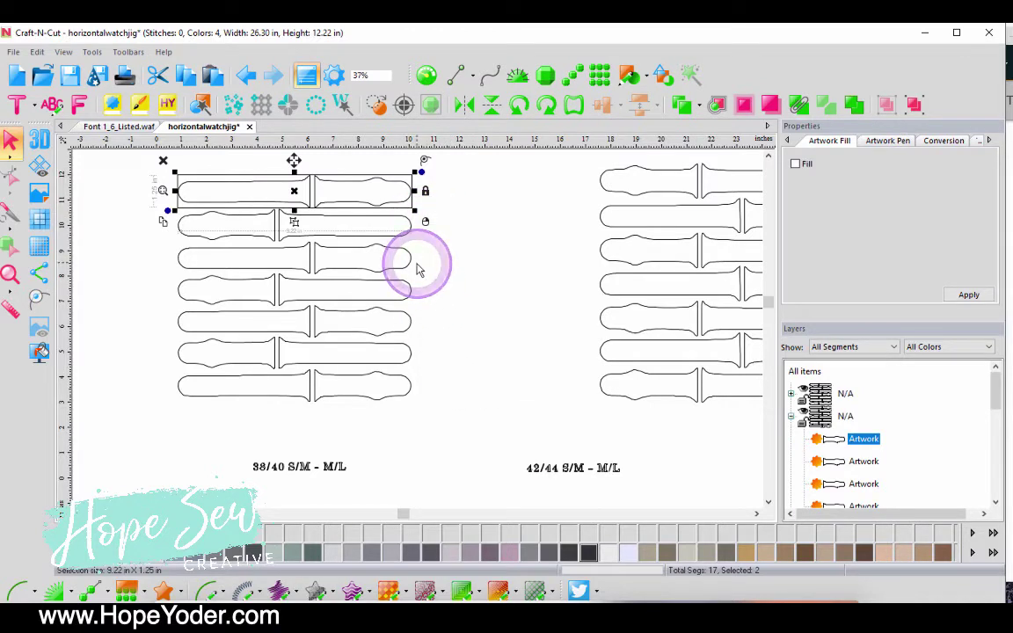
click(413, 265)
- Paste the grouped top strap into new Design4 as a 9.24 × 1.27 in outline
key(ctrl+n)
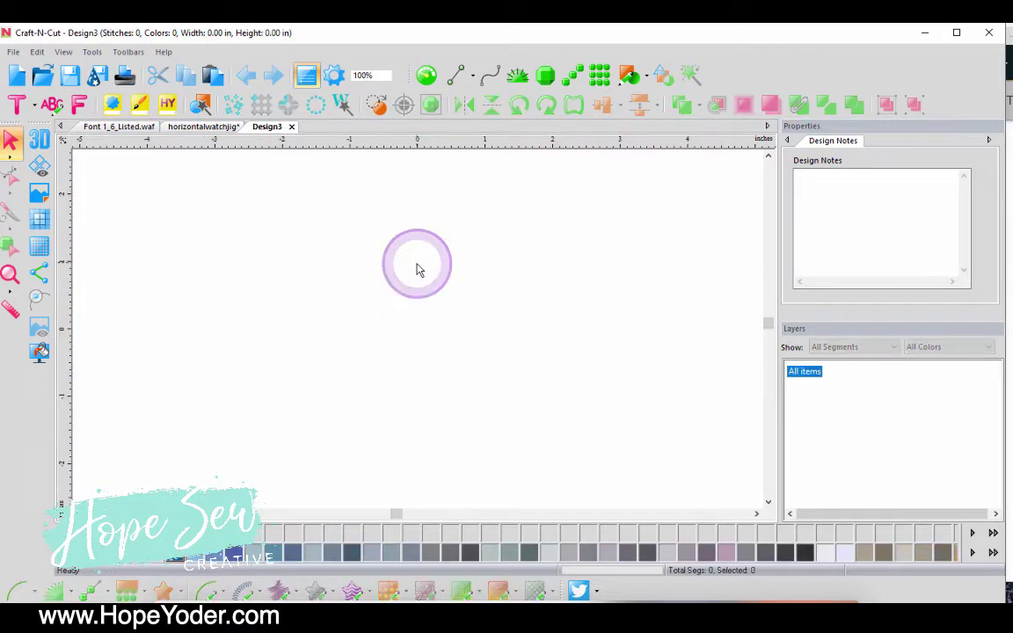
key(ctrl+n)
click(346, 217)
key(ctrl+v)
click(402, 300)
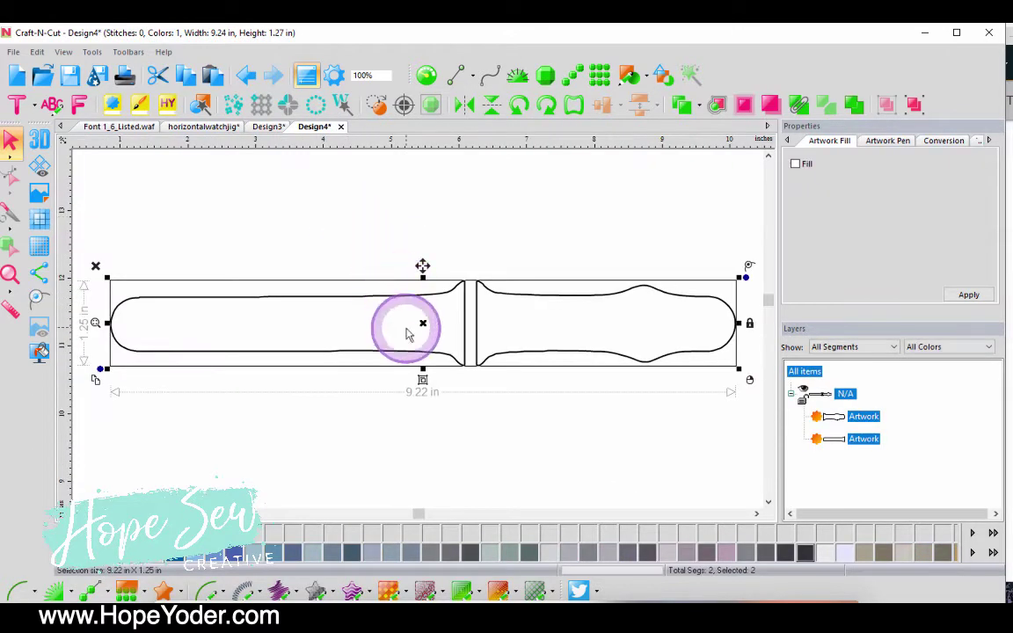
click(39, 77)
- Start Save As for the strap design, cancel it, and go back to horizontalwatchjig
click(13, 52)
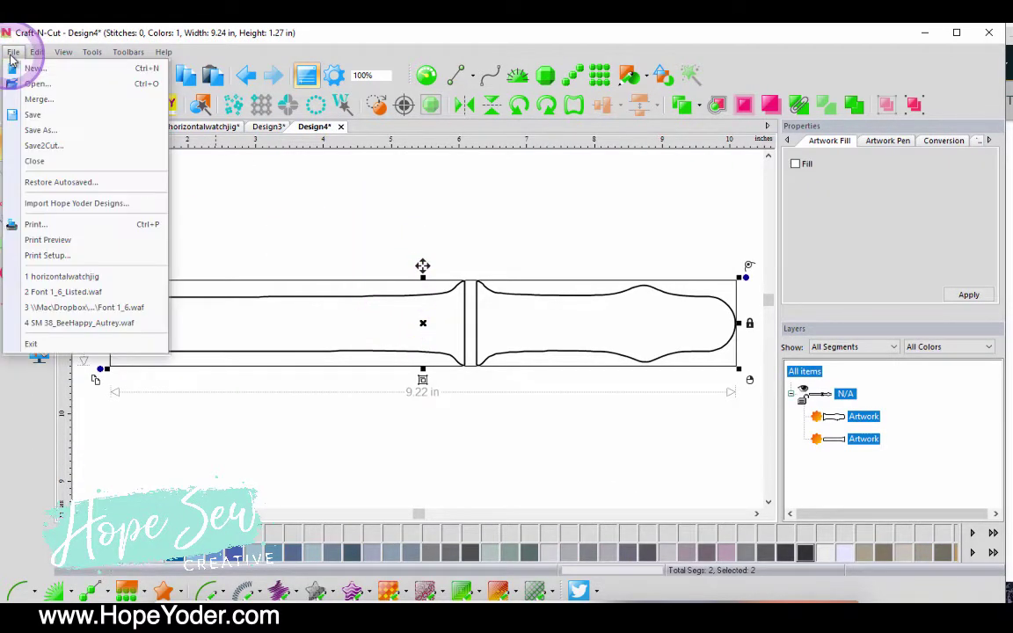
click(45, 131)
click(420, 352)
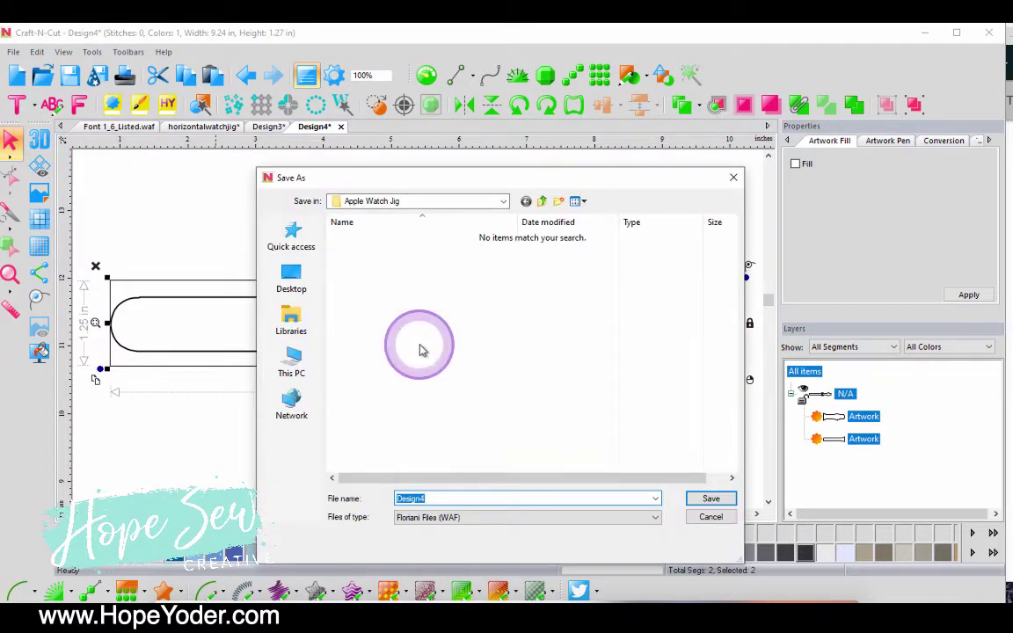
click(733, 177)
click(214, 128)
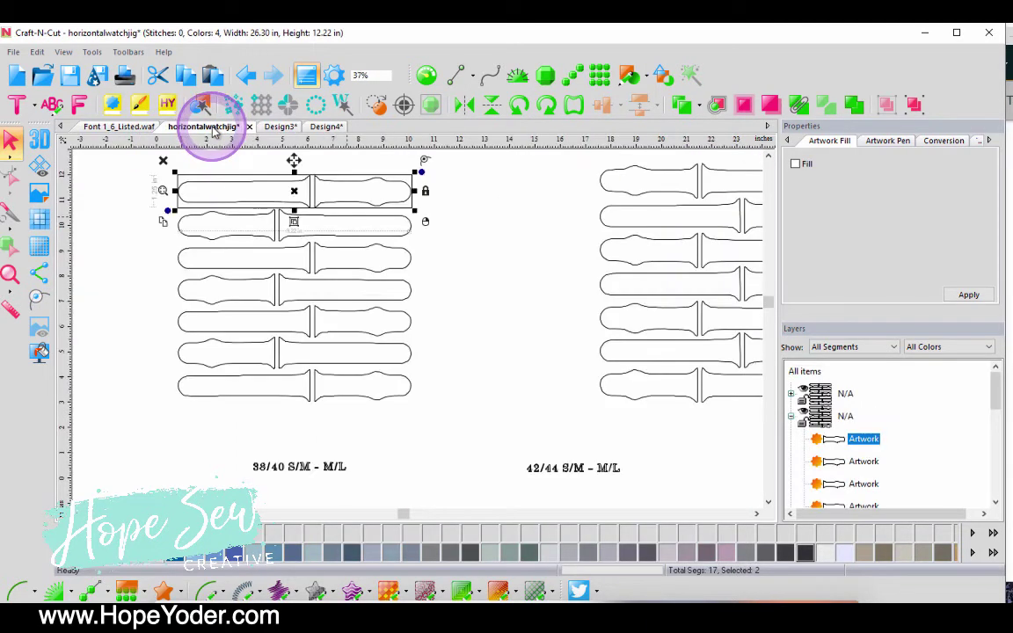
- Bring the Ginger Thomas pink and blue graphics into Design4 and collapse their layer rows
click(330, 128)
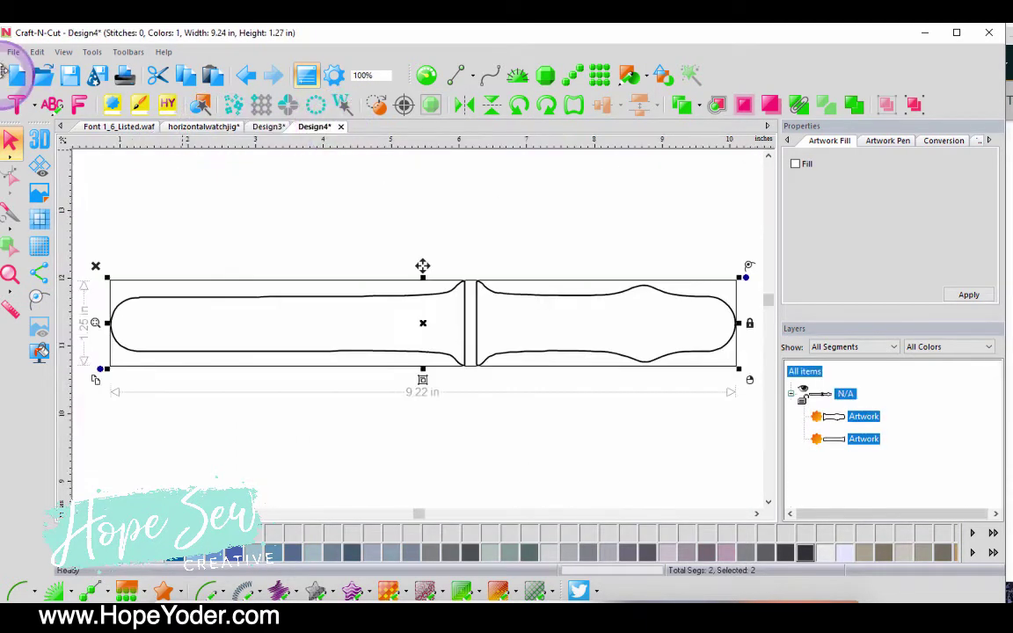
click(13, 52)
click(39, 129)
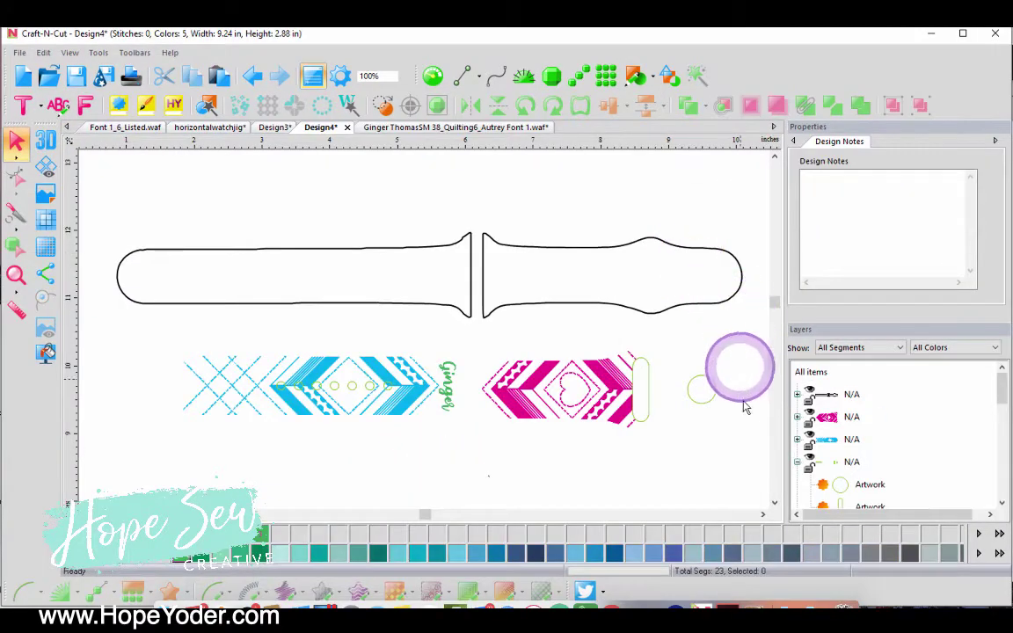
click(811, 403)
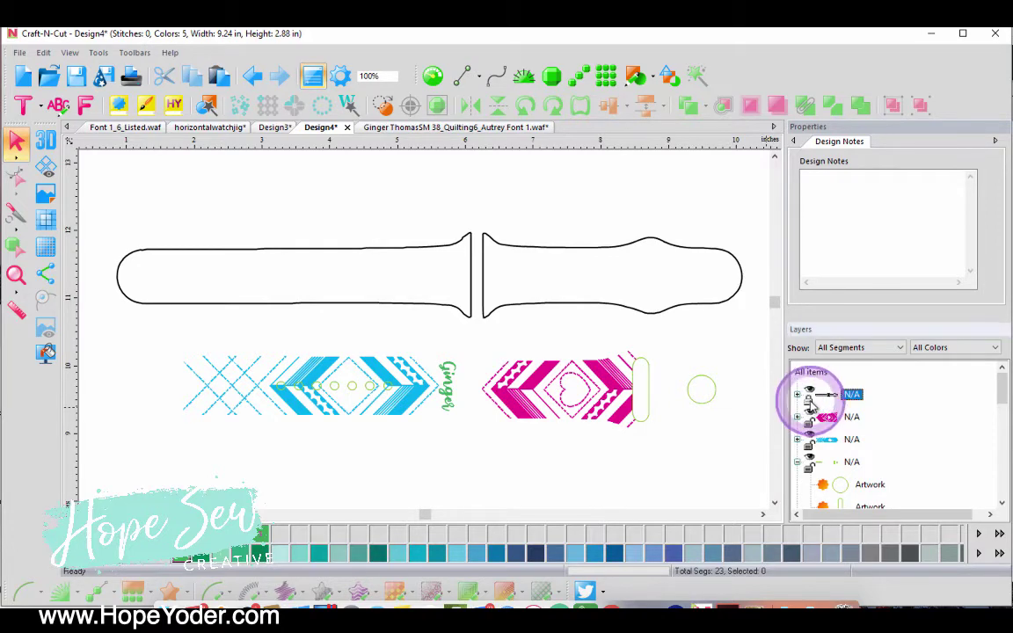
click(800, 462)
click(847, 466)
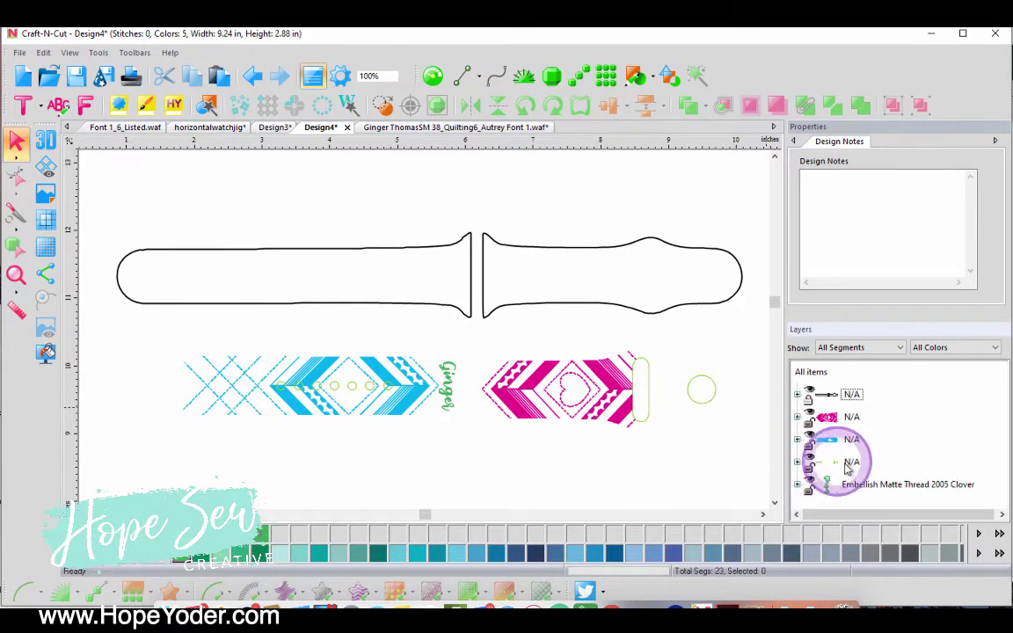
- Move the pink heart chevron graphic onto the right band and zoom in on it
drag(615, 392, 620, 275)
click(16, 275)
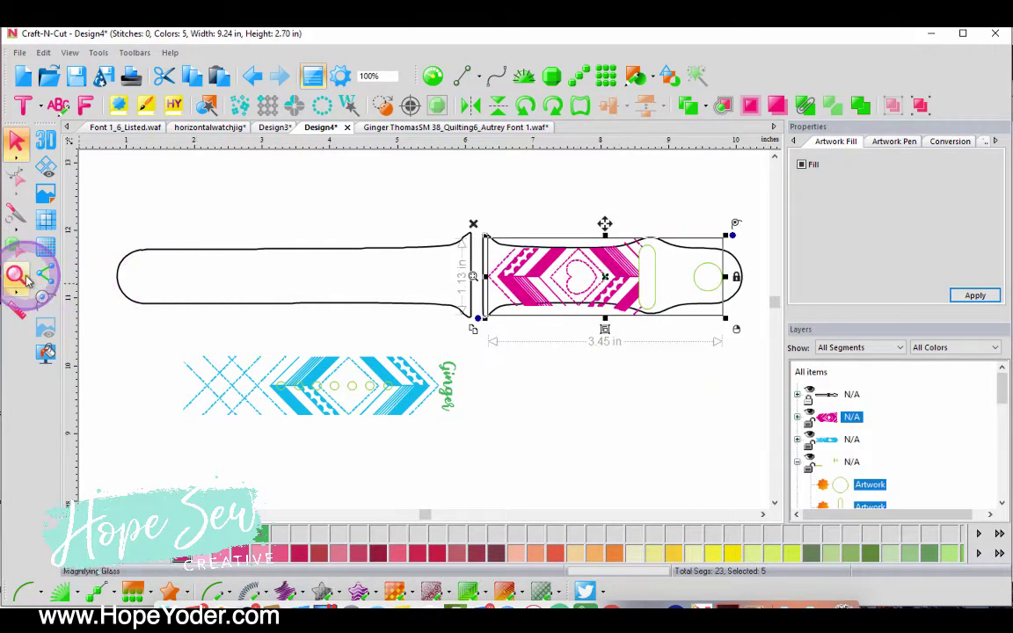
drag(546, 193, 678, 380)
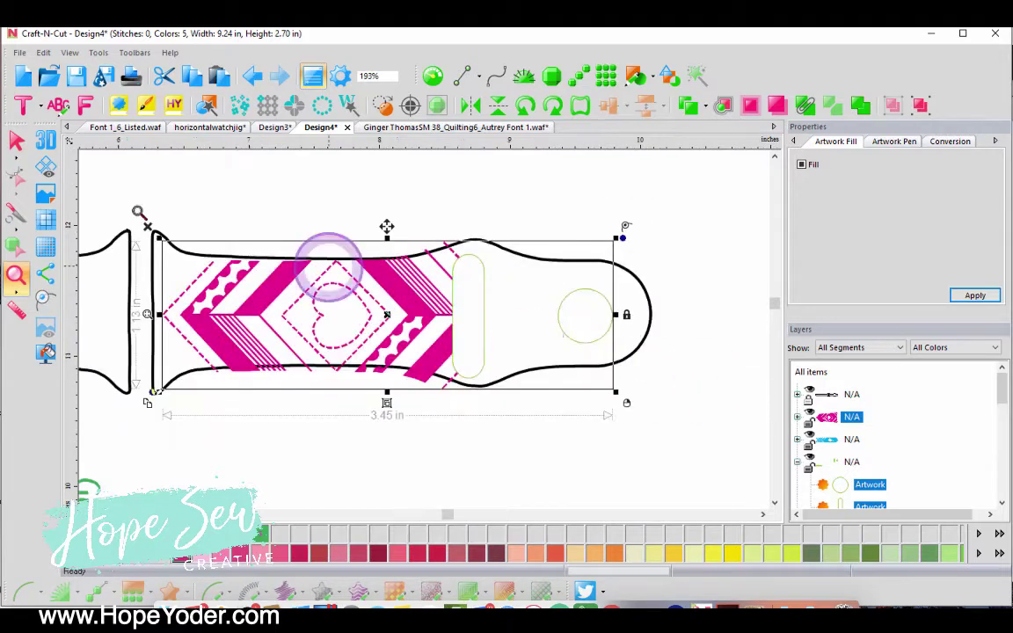
click(16, 141)
drag(326, 321, 324, 327)
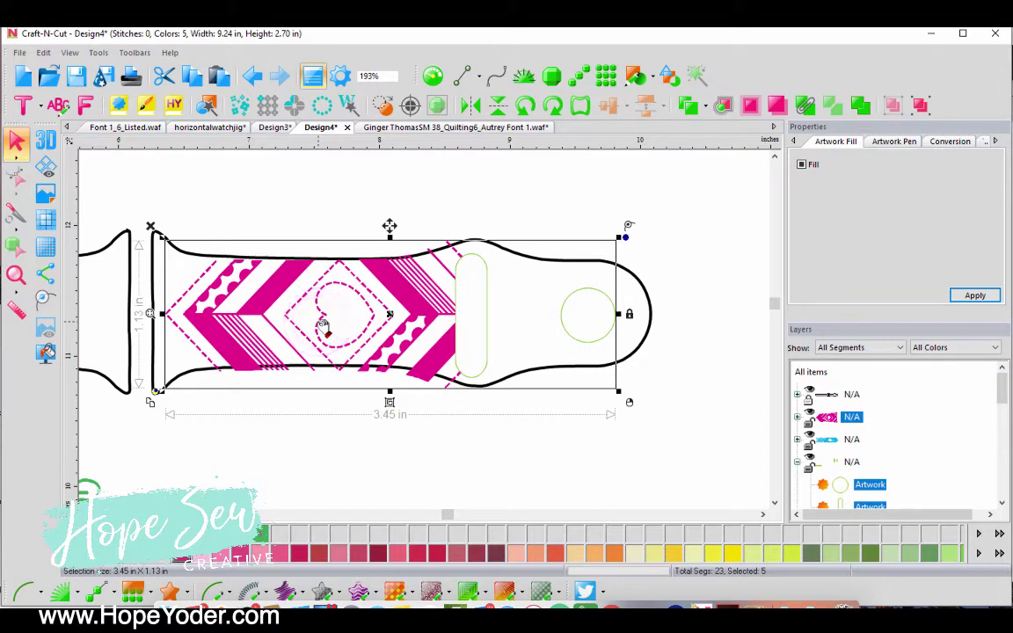
drag(324, 328, 323, 327)
- Narrow the pink graphic to 3.38 × 1.11 in and centre it in the strap
click(584, 259)
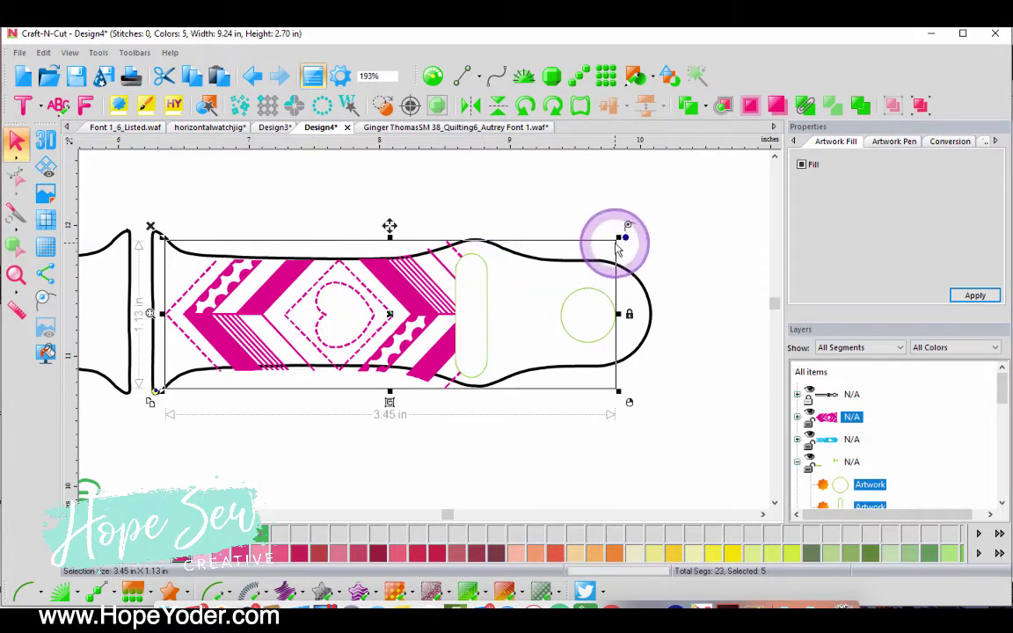
drag(621, 236, 609, 239)
click(343, 319)
click(362, 324)
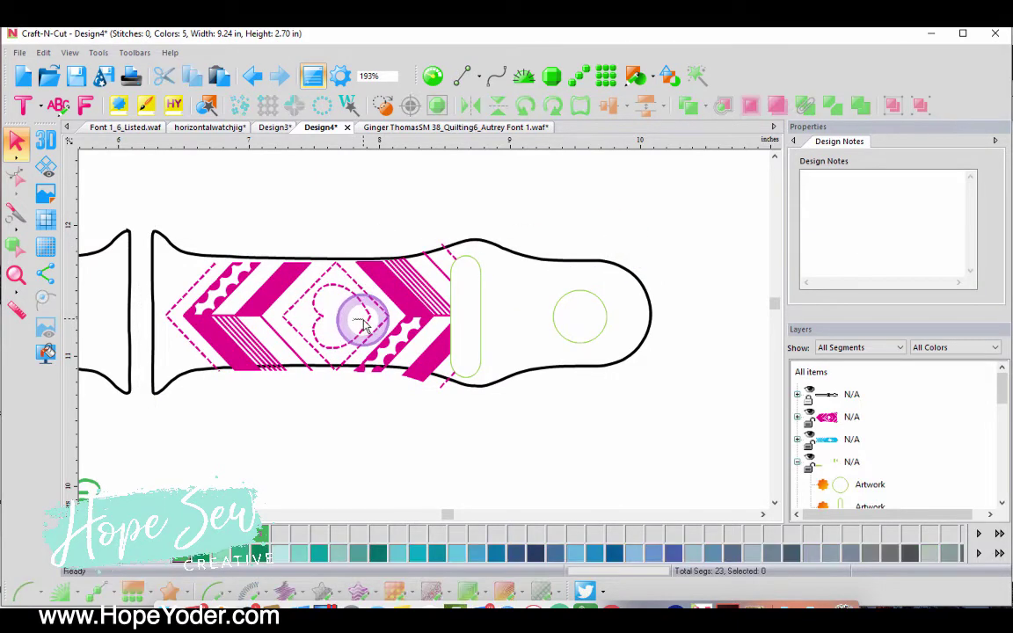
drag(364, 316, 378, 315)
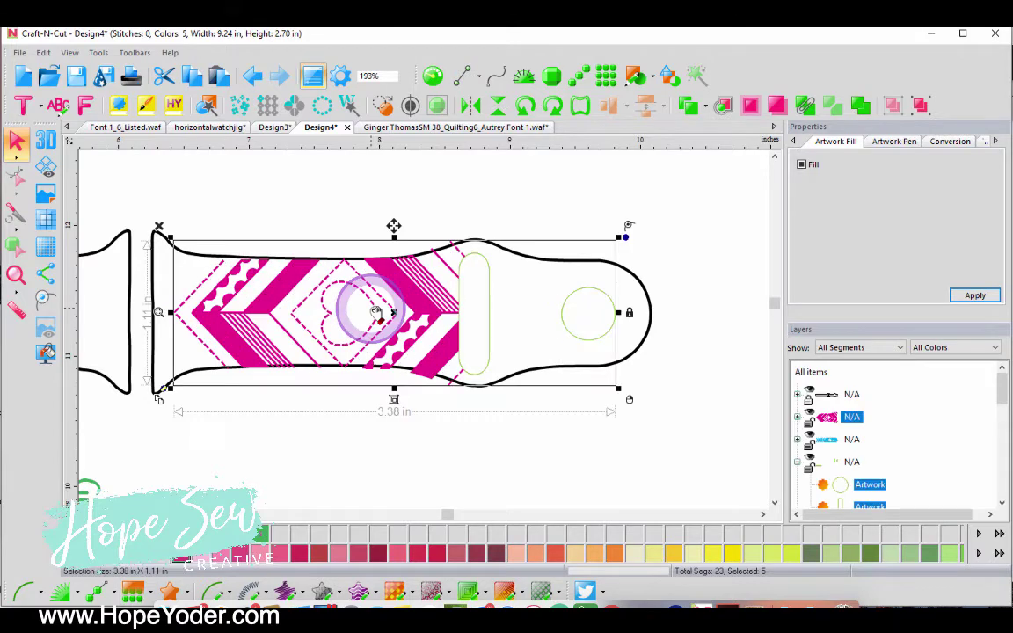
drag(376, 314, 375, 314)
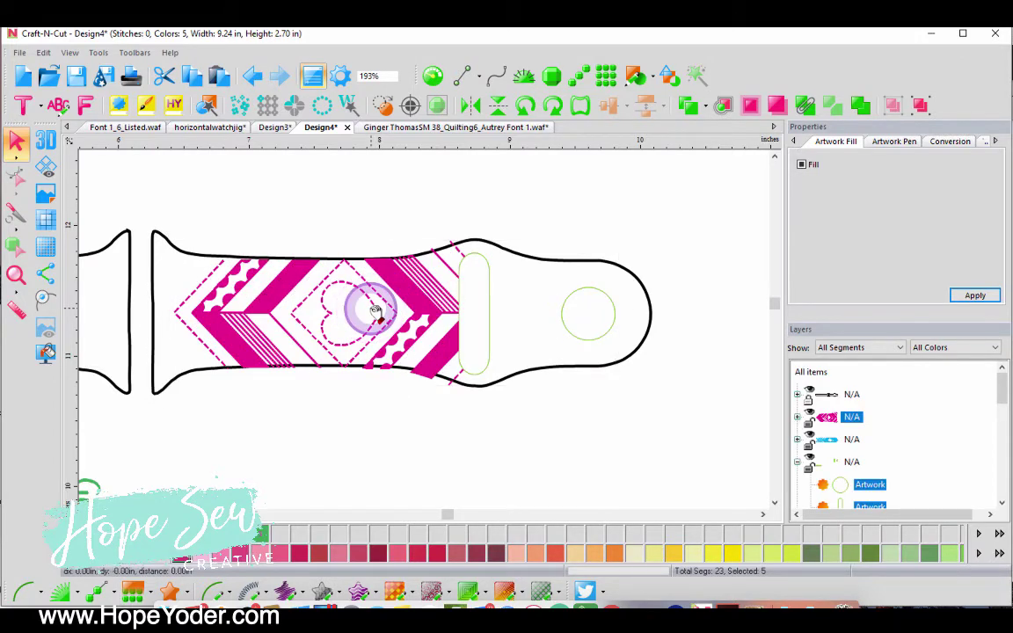
- Move the blue Ginger chevron graphic into the left strap and resize it to about 3.90 × 0.83 in
click(15, 277)
click(249, 435)
click(320, 395)
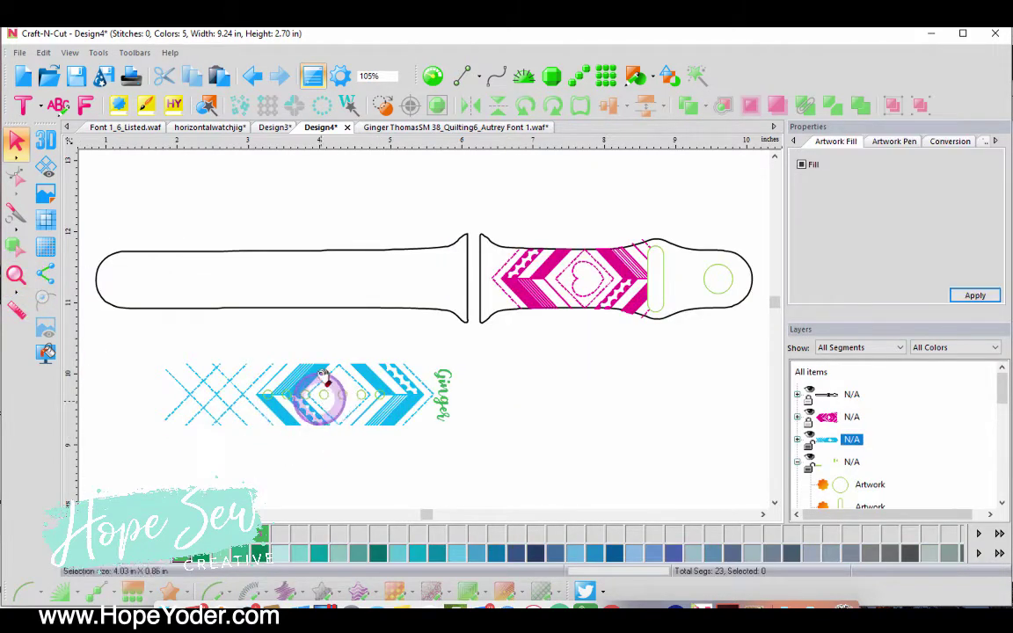
drag(324, 378, 315, 261)
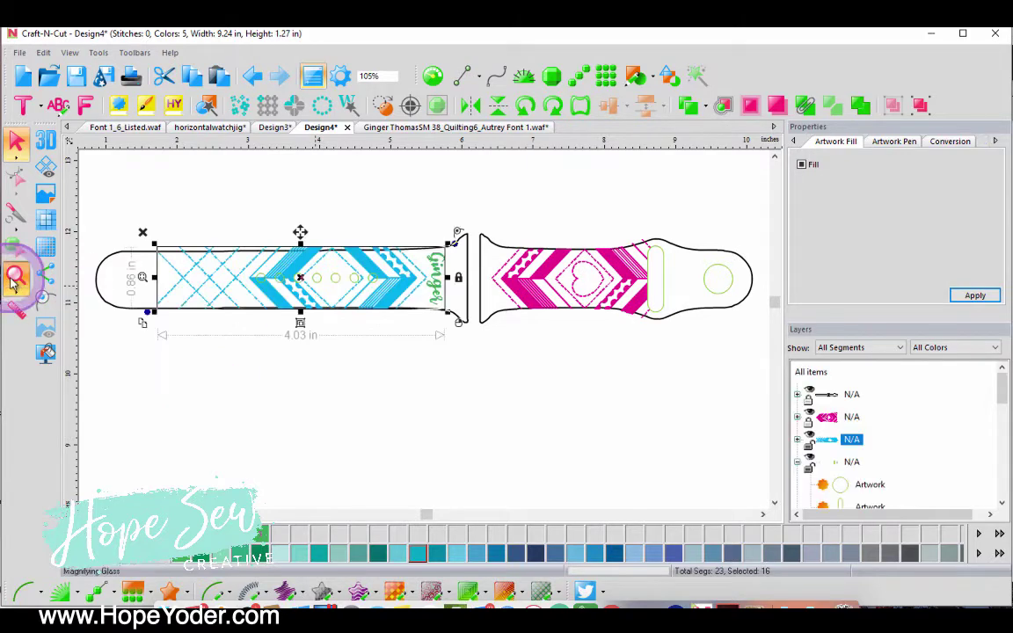
drag(289, 219, 463, 344)
click(16, 140)
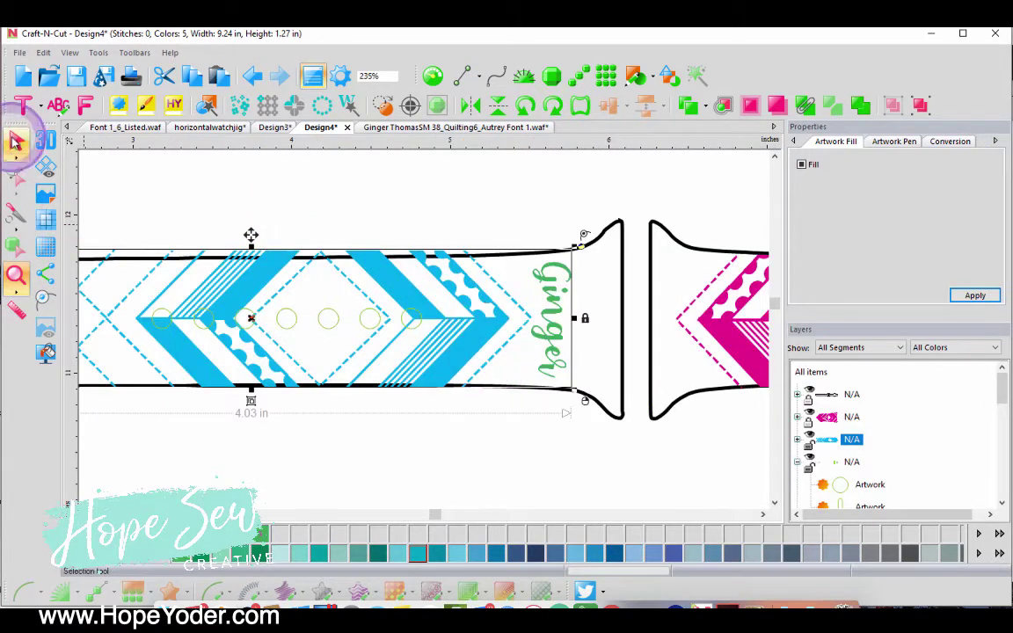
drag(379, 345, 389, 351)
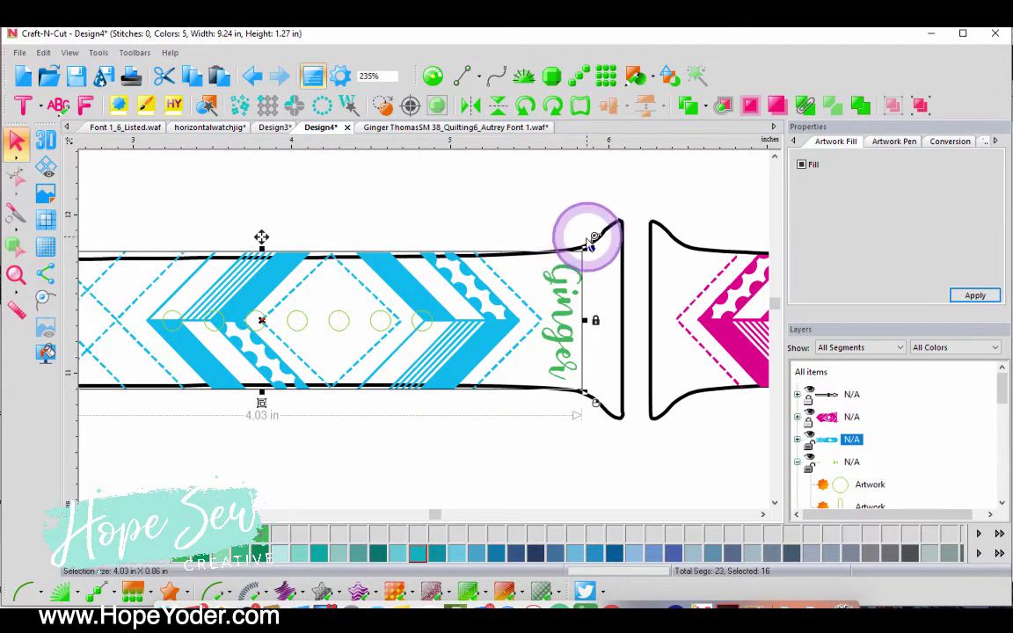
mouse_move(593, 239)
mouse_down()
mouse_move(565, 258)
mouse_move(595, 250)
mouse_move(583, 246)
mouse_up()
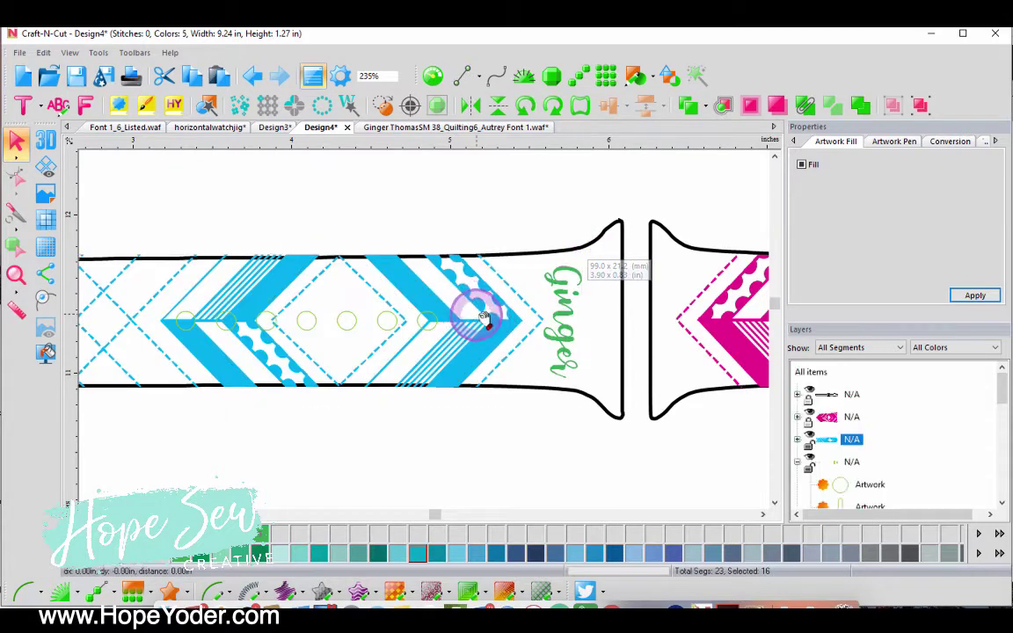
drag(471, 317, 486, 316)
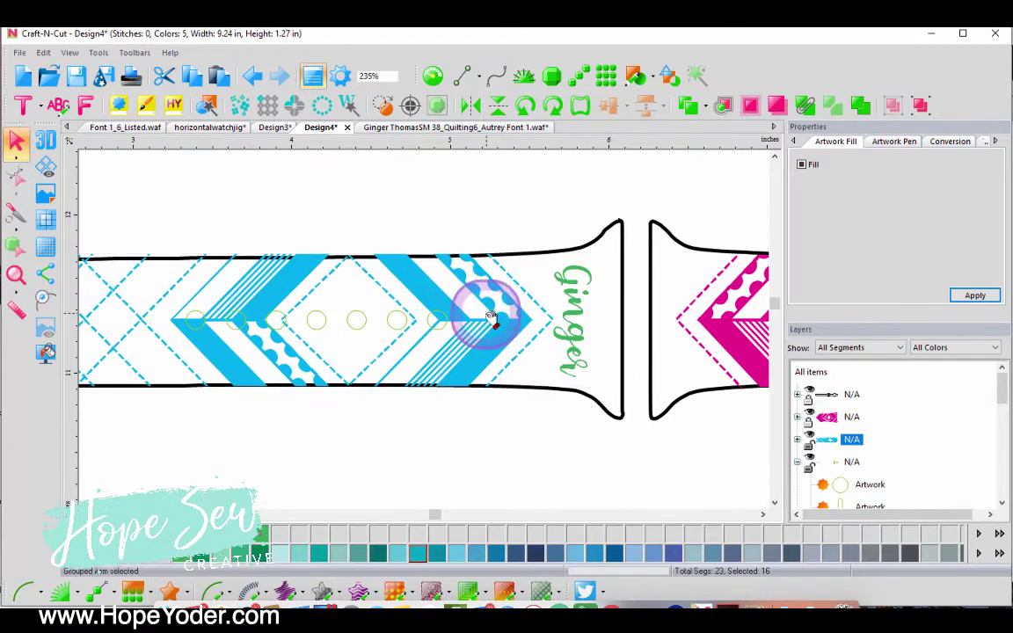
click(16, 279)
drag(534, 218, 635, 443)
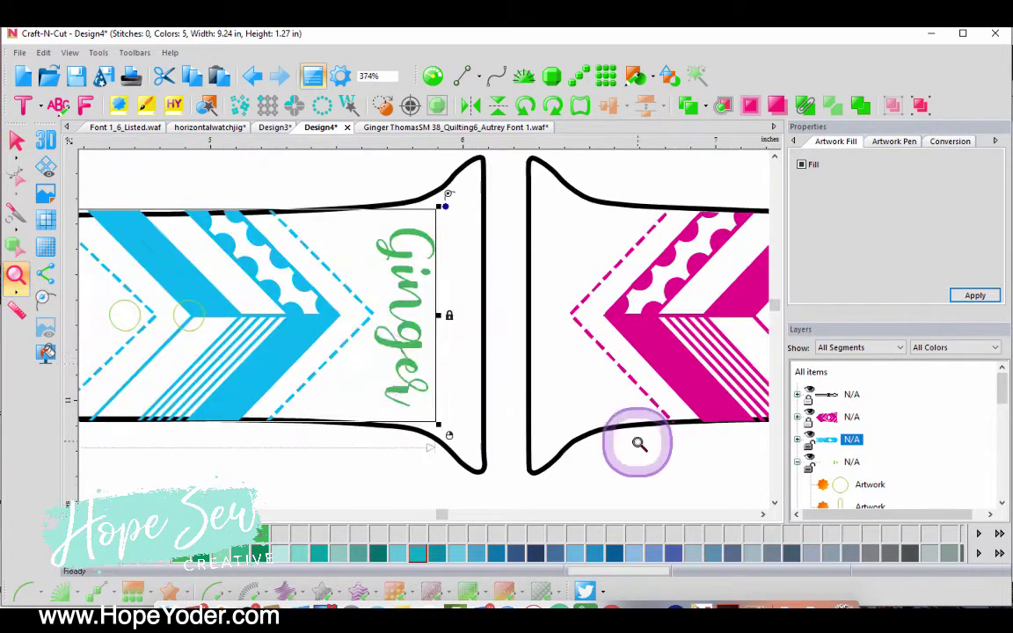
click(23, 317)
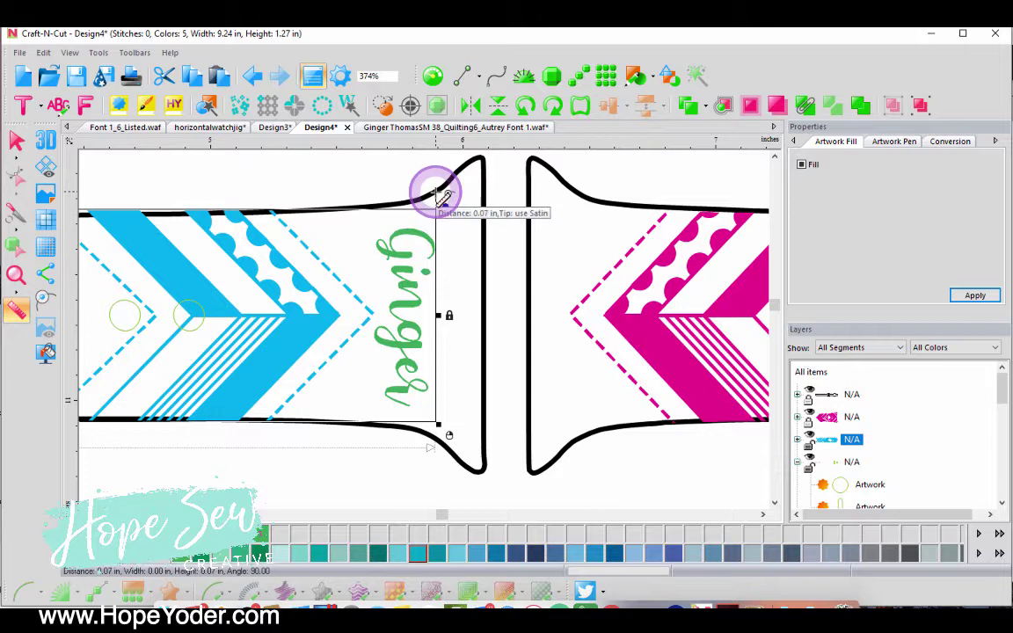
click(435, 425)
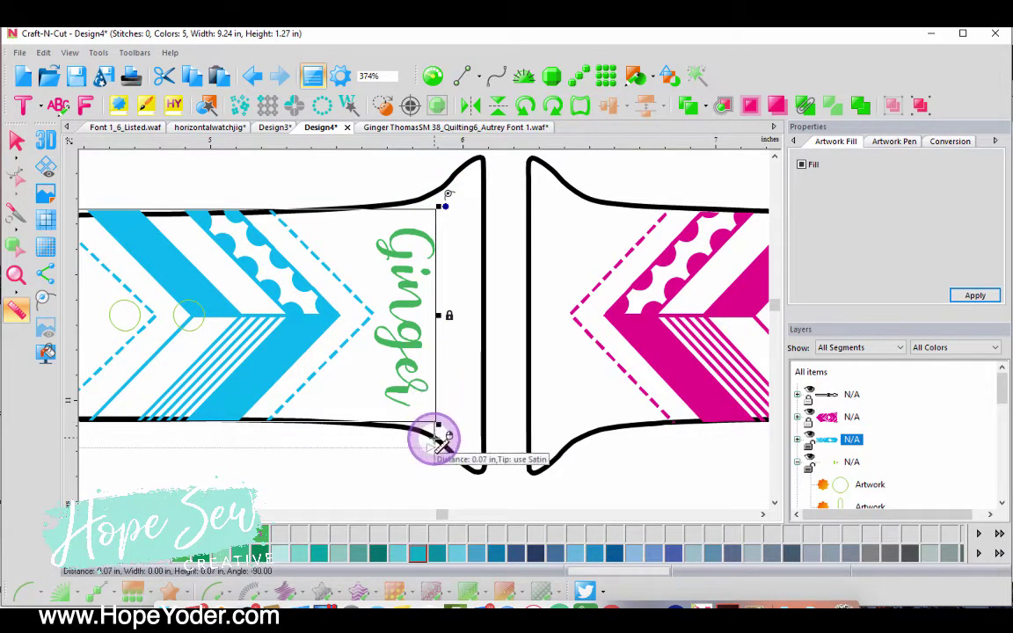
click(15, 275)
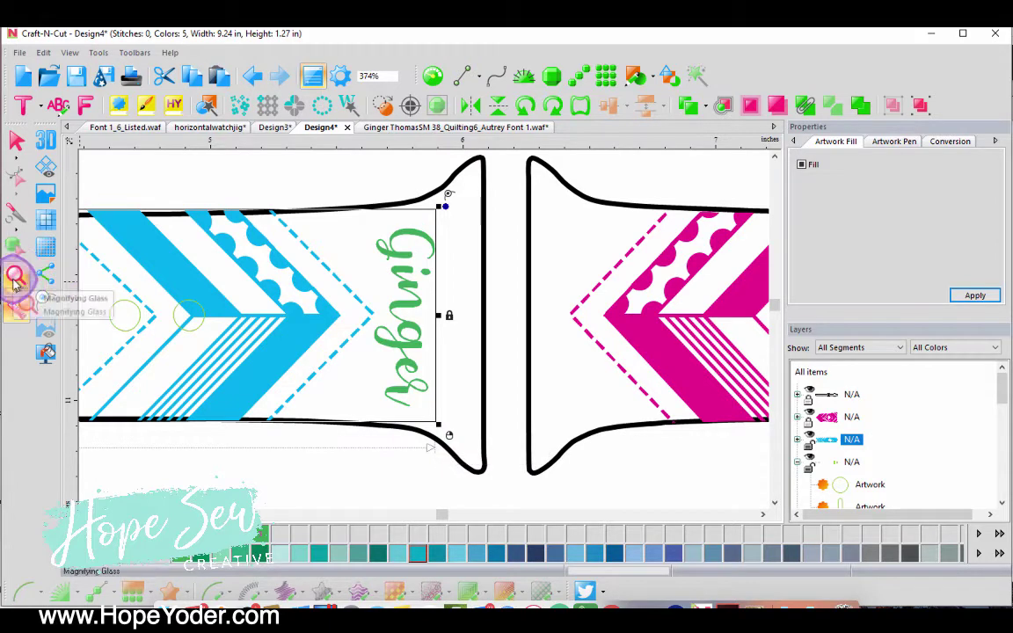
click(509, 328)
click(825, 396)
- Select All items and group both straps with the Ginger and pink heart chevron graphics
click(810, 438)
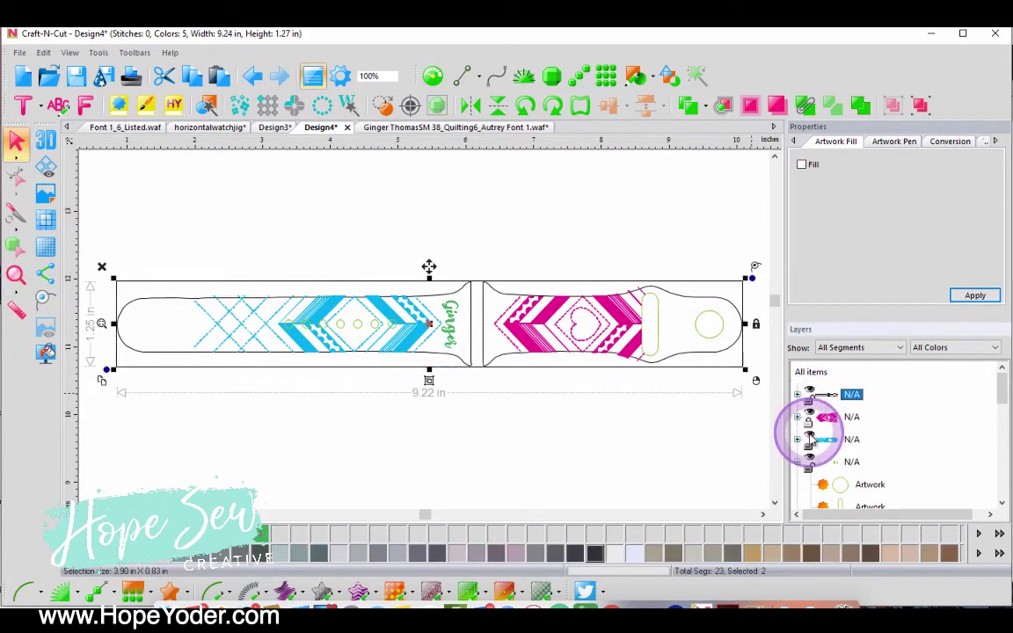
click(817, 418)
click(816, 376)
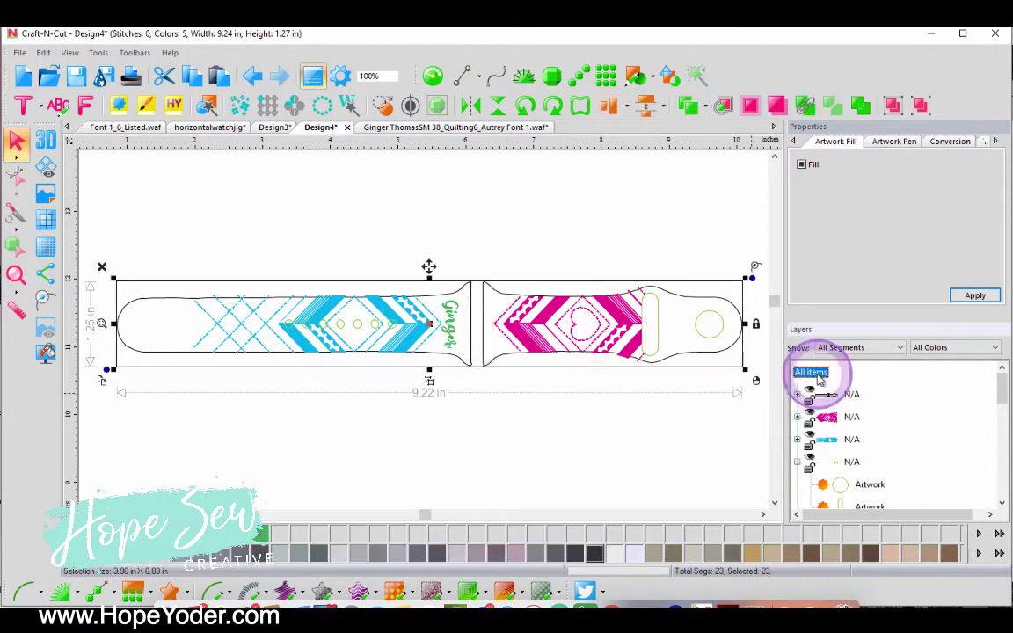
click(672, 356)
right_click(669, 350)
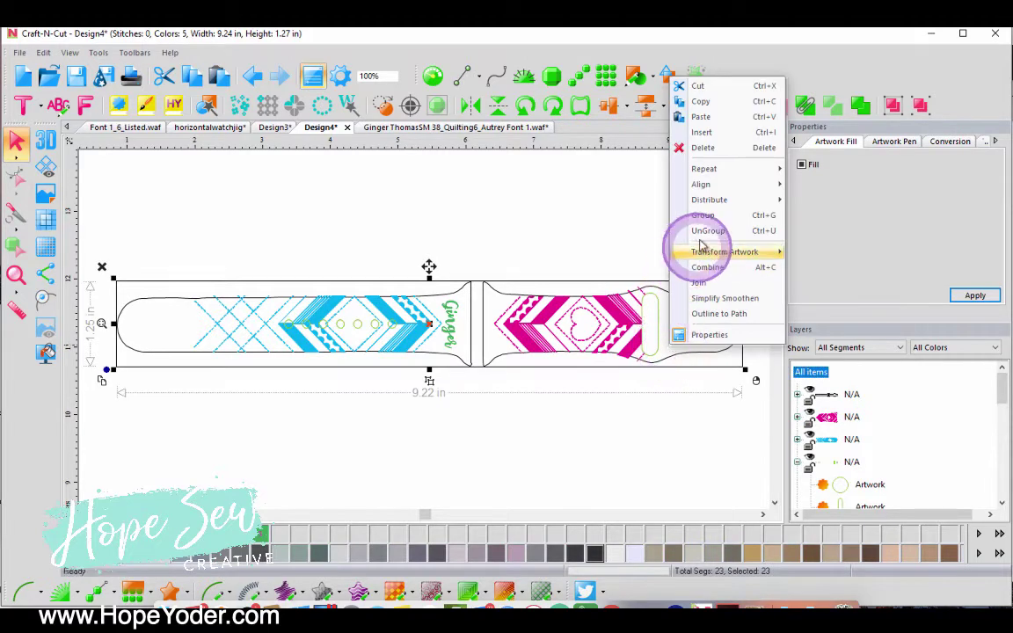
click(690, 212)
click(19, 53)
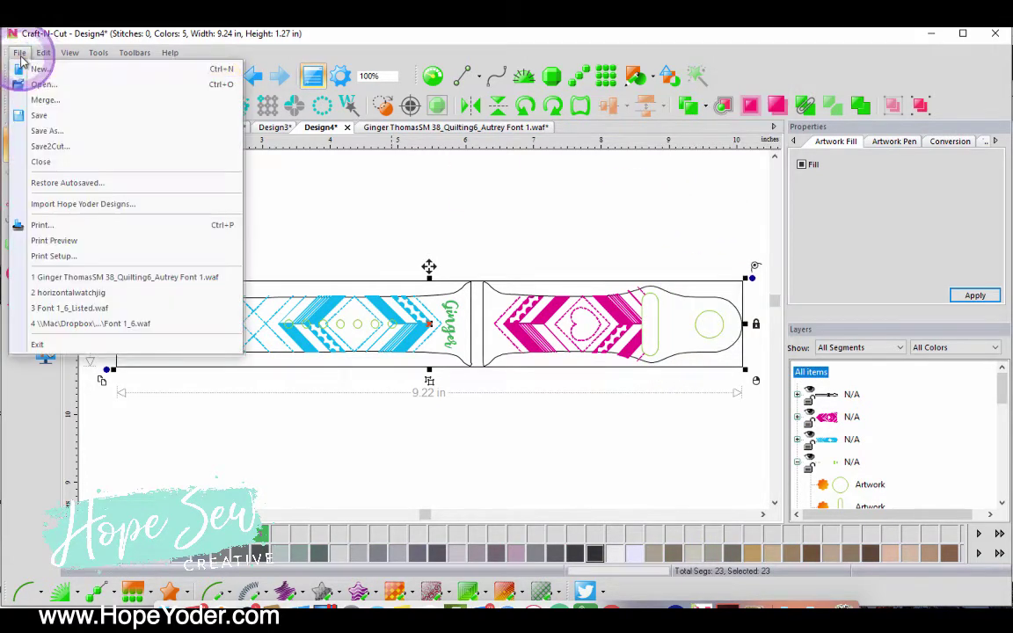